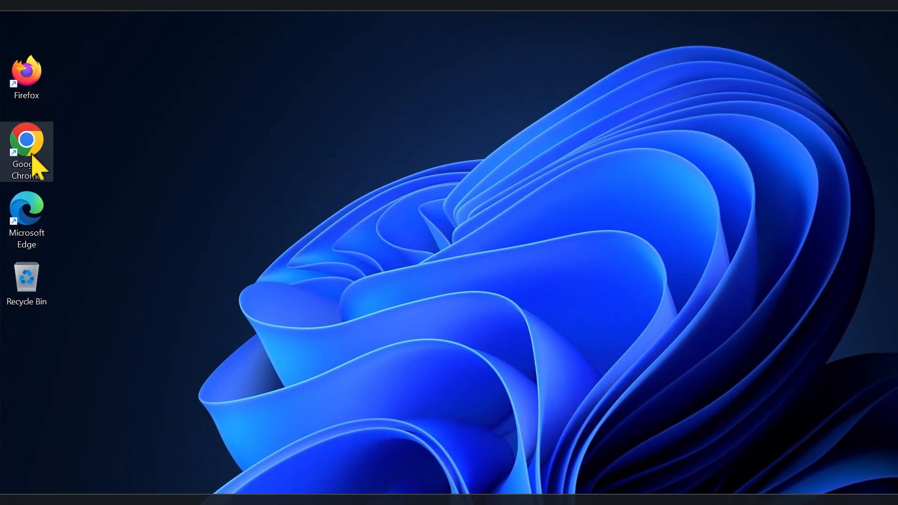
- Open wireshark.org in Google Chrome
{"action": "double_click", "coordinate": [20, 108]}
{"action": "left_click", "coordinate": [158, 24]}
{"action": "type", "text": "wireshark.org"}
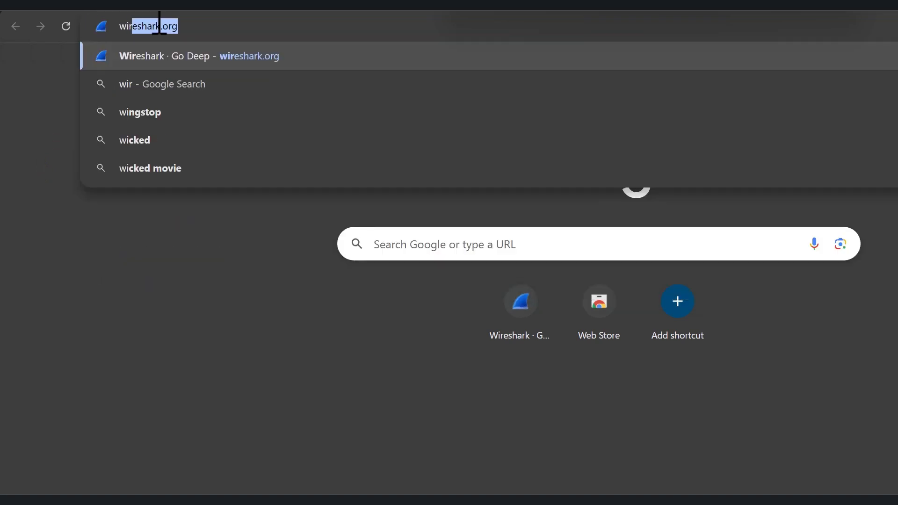
{"action": "key", "text": "Return"}
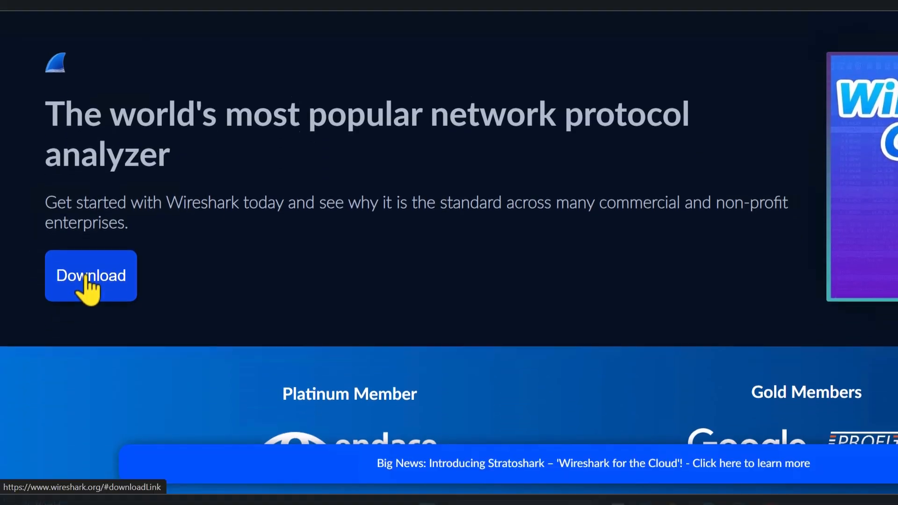
- Download the Windows x64 Installer of the stable release 4.4.5, and run it with permission to change the device
{"action": "left_click", "coordinate": [89, 412]}
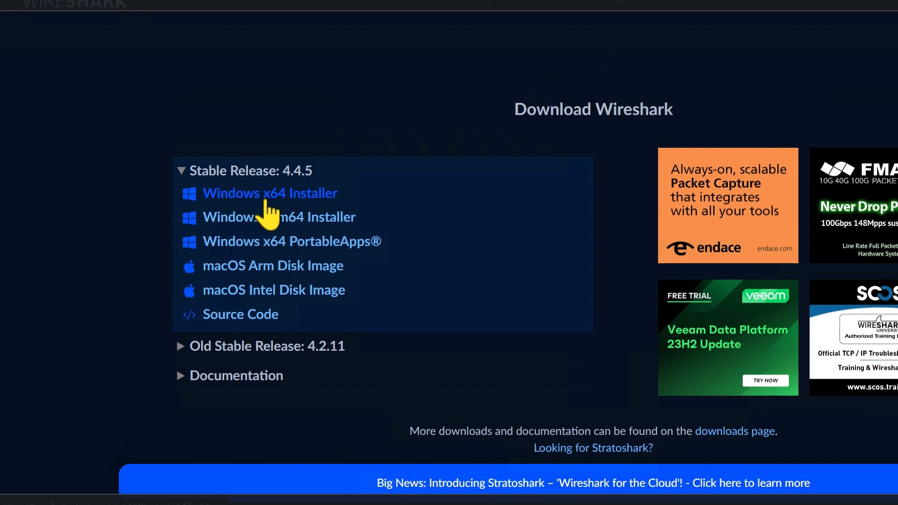
{"action": "left_click", "coordinate": [265, 199]}
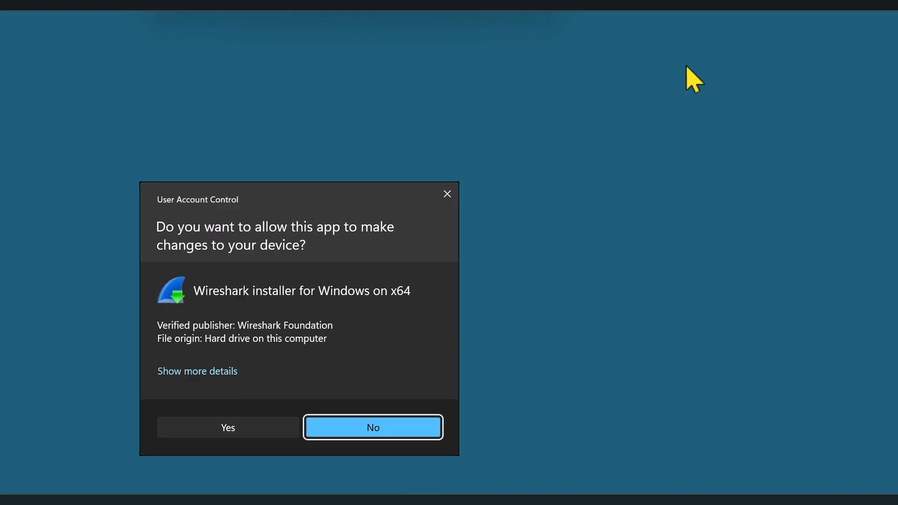
{"action": "left_click", "coordinate": [421, 269]}
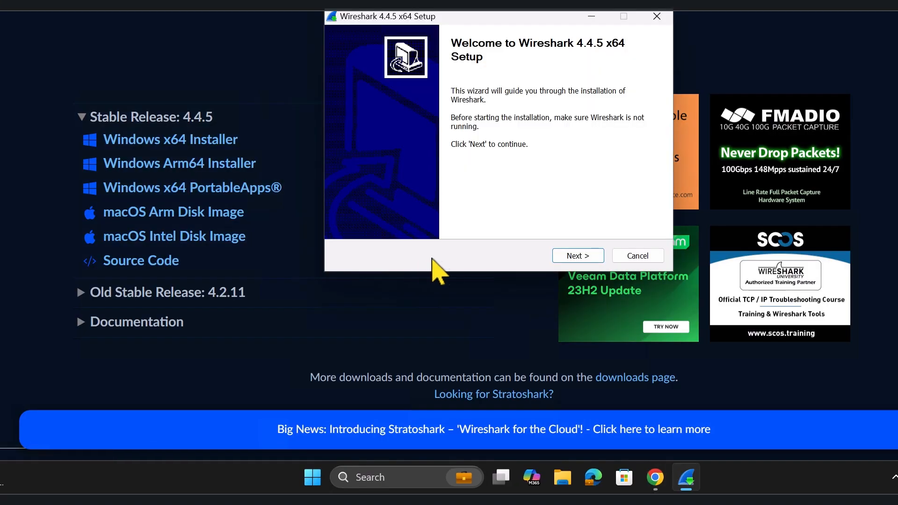
- Go through the Wireshark setup with the default options and start installing it in C:\Program Files\Wireshark
{"action": "left_click", "coordinate": [578, 256]}
{"action": "left_click", "coordinate": [578, 255]}
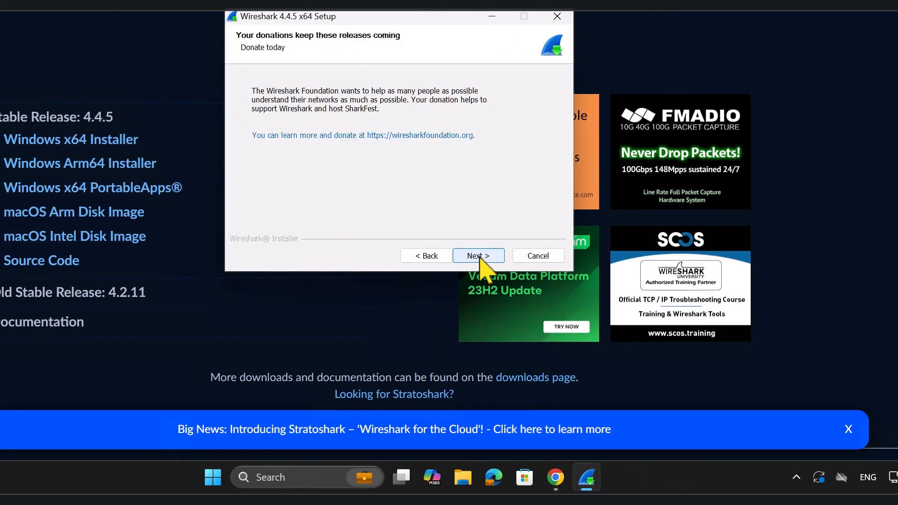
{"action": "left_click", "coordinate": [477, 256]}
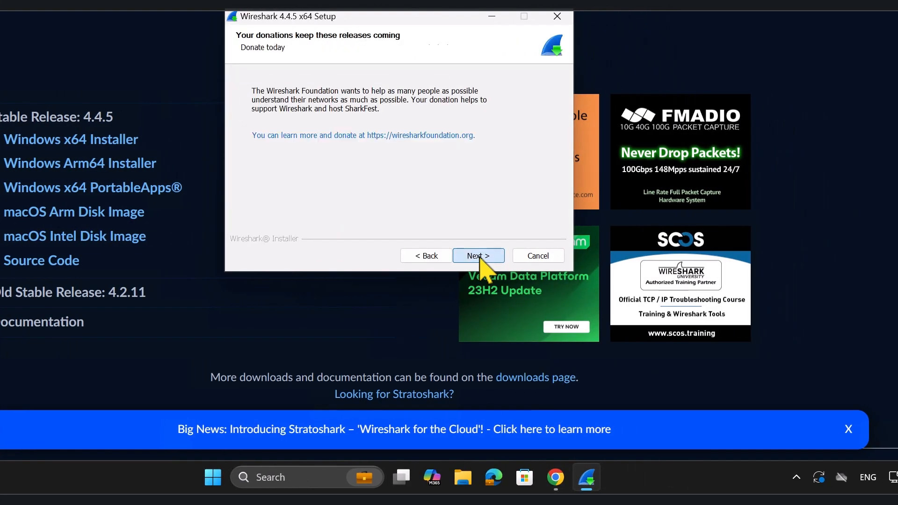
{"action": "left_click", "coordinate": [478, 256]}
{"action": "left_click", "coordinate": [478, 256]}
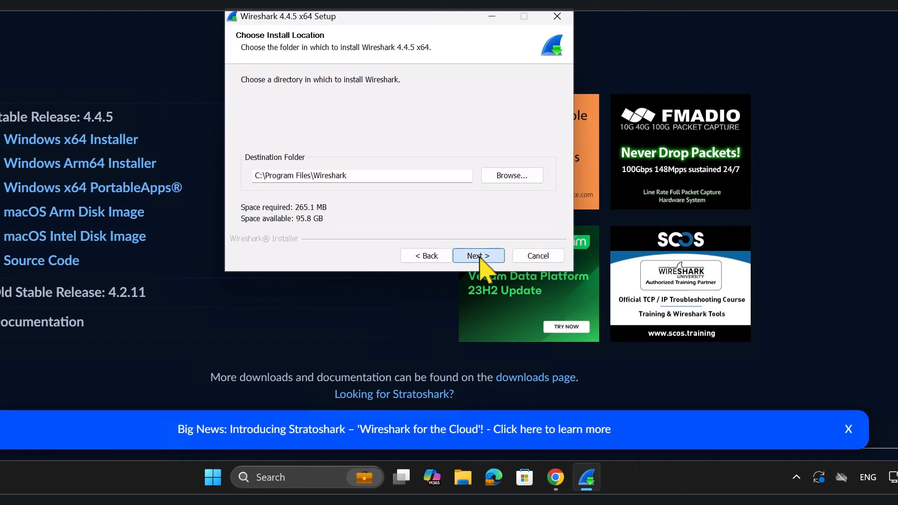
{"action": "left_click", "coordinate": [478, 256]}
{"action": "left_click", "coordinate": [478, 255]}
{"action": "left_click", "coordinate": [478, 256]}
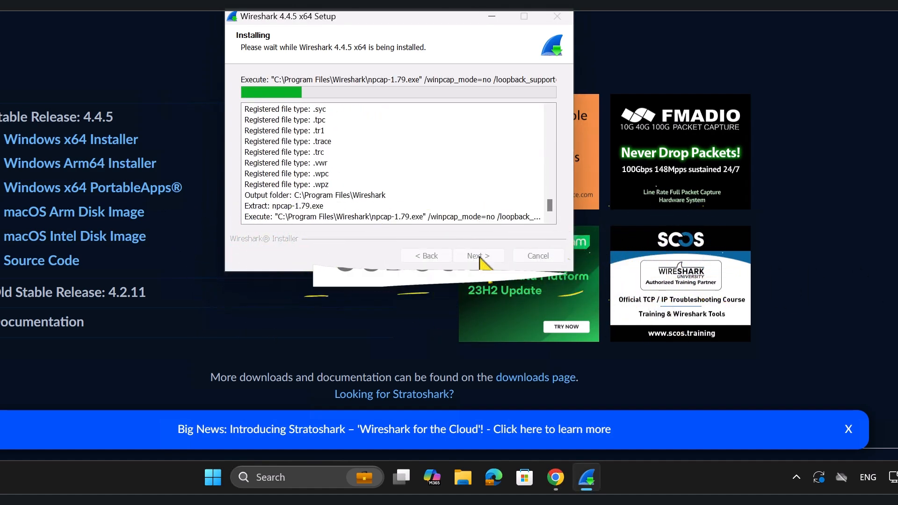
- Install Npcap 1.79 with support for raw 802.11 traffic (and monitor mode) for wireless adapters enabled
{"action": "left_click", "coordinate": [480, 260]}
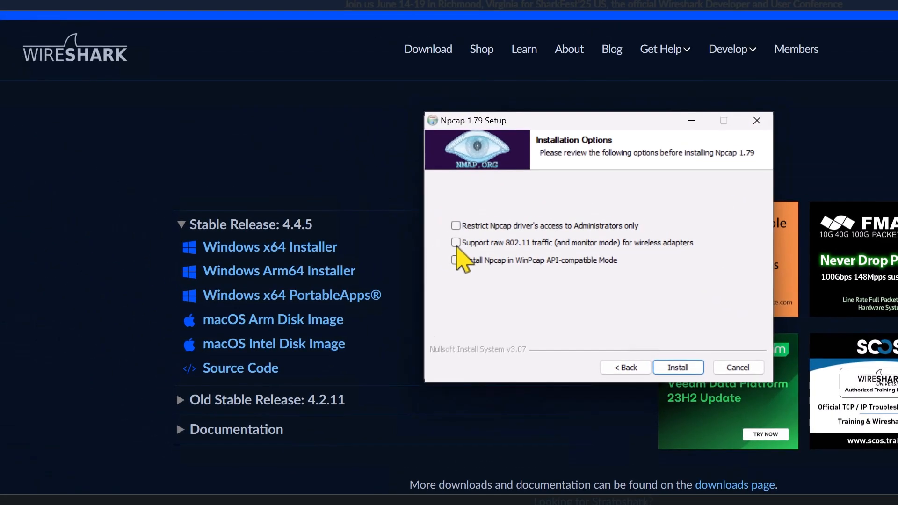
{"action": "left_click", "coordinate": [256, 135]}
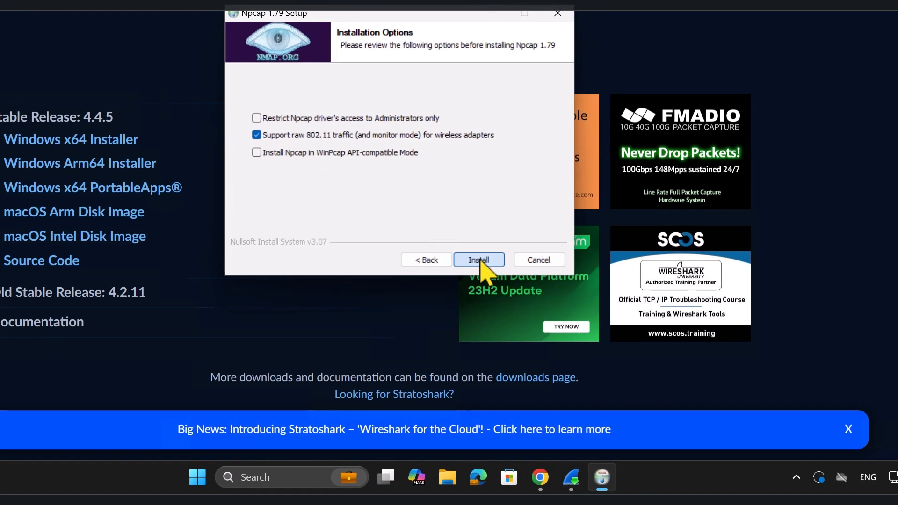
{"action": "left_click", "coordinate": [653, 353]}
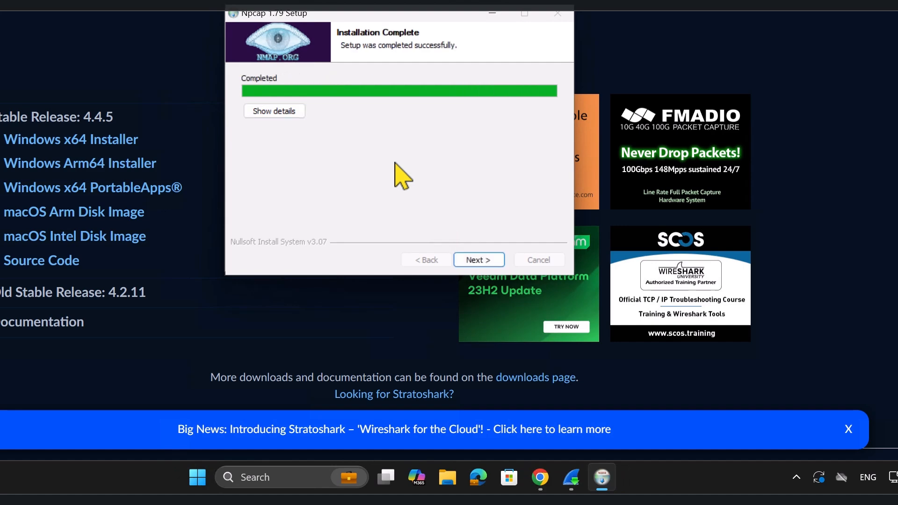
{"action": "left_click", "coordinate": [466, 260]}
{"action": "left_click", "coordinate": [465, 260]}
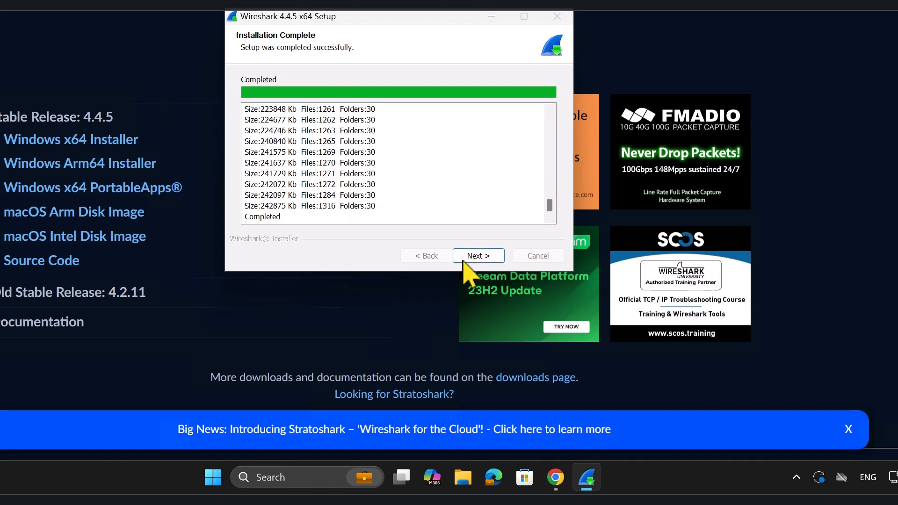
- Complete the Wireshark setup and launch Wireshark from the desktop
{"action": "left_click", "coordinate": [467, 259]}
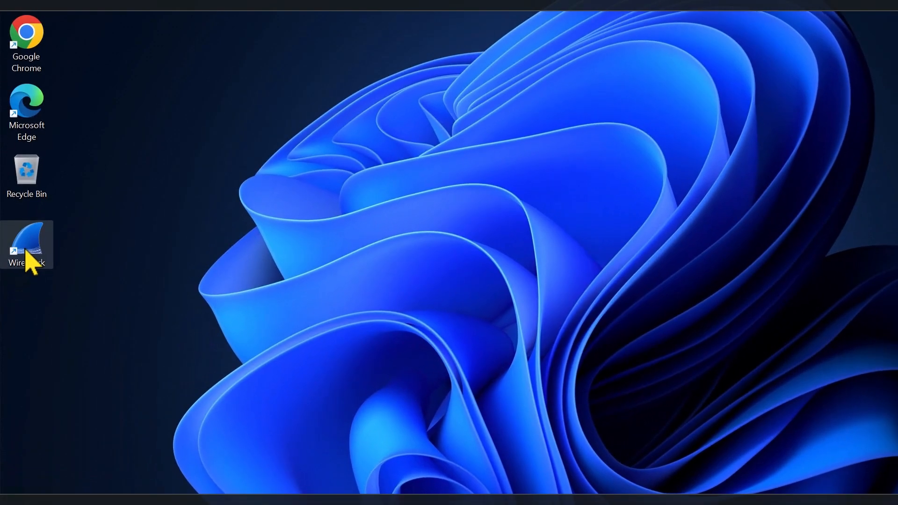
{"action": "double_click", "coordinate": [26, 253]}
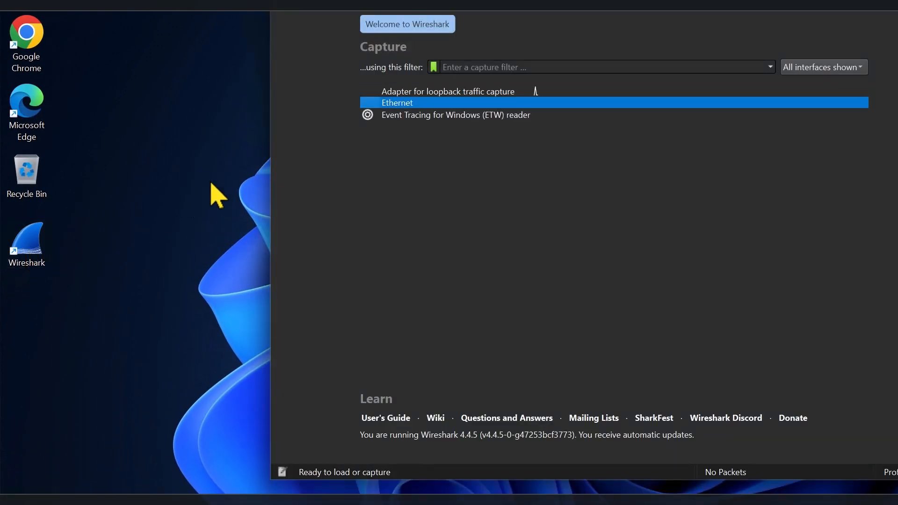
- Capture live traffic on the Ethernet interface, and stop the capture once packets have been collected
{"action": "double_click", "coordinate": [434, 103]}
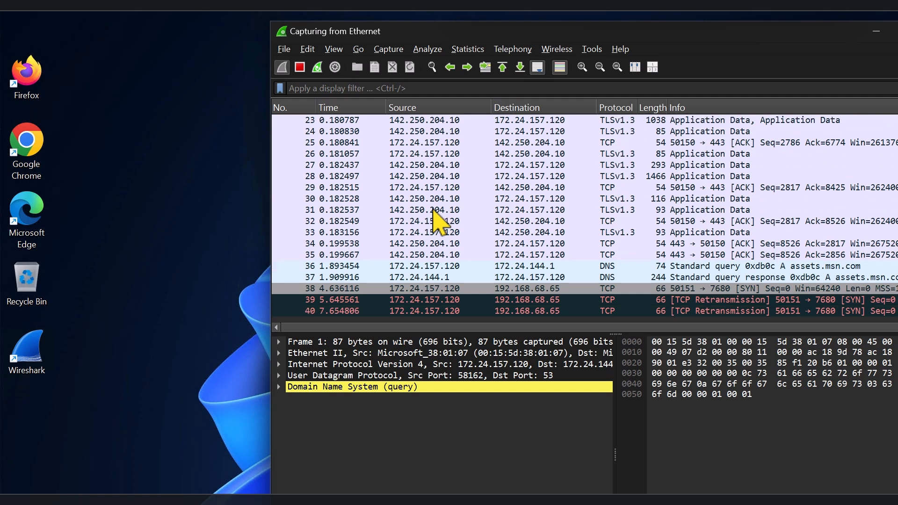
{"action": "left_click", "coordinate": [301, 75]}
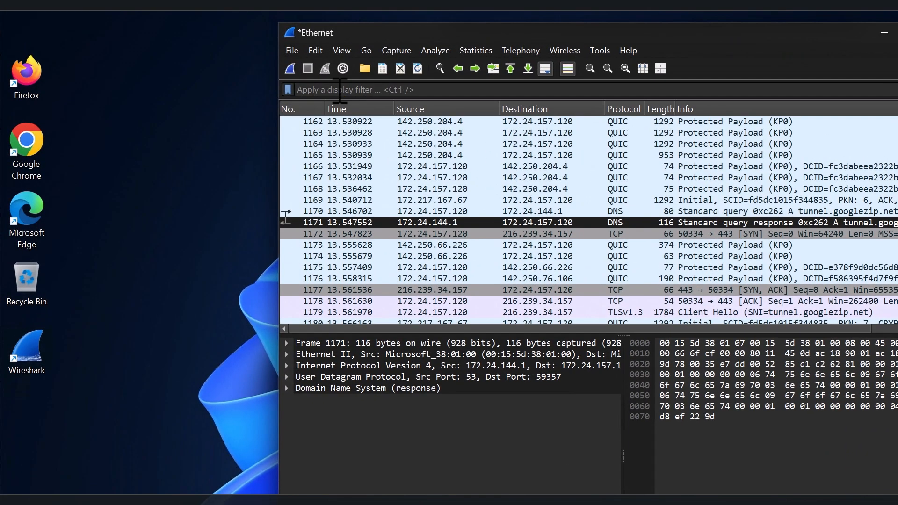
- Filter the captured packets with the display filter tls and look through the matching traffic
{"action": "type", "text": "tls"}
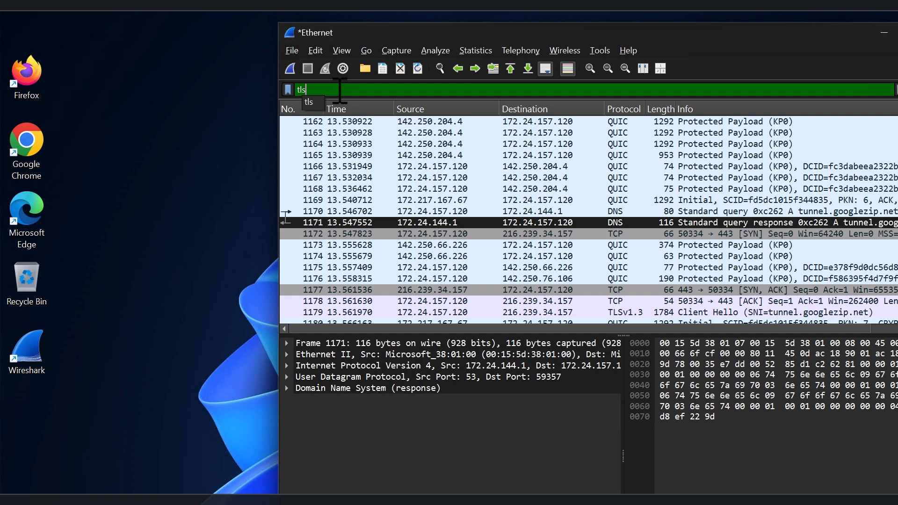
{"action": "key", "text": "Return"}
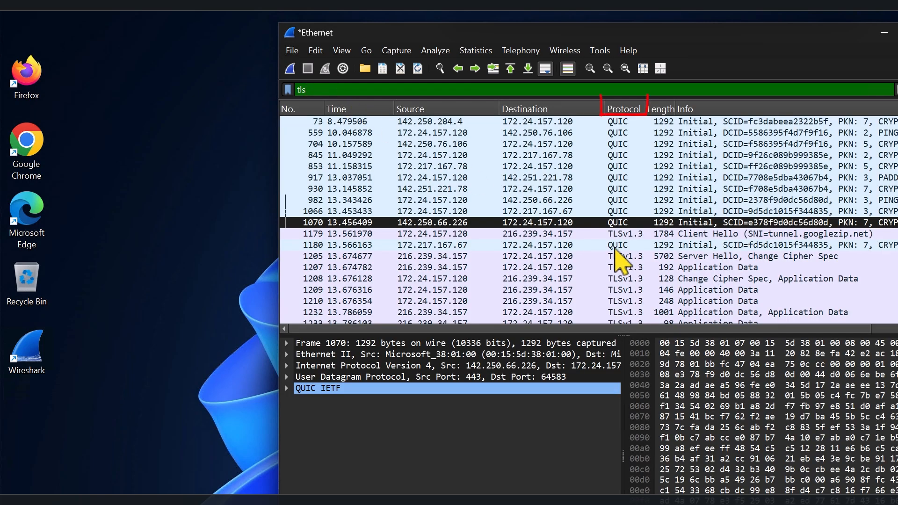
{"action": "scroll", "coordinate": [618, 255], "scroll_direction": "down", "scroll_amount": 4}
{"action": "scroll", "coordinate": [618, 254], "scroll_direction": "down", "scroll_amount": 7}
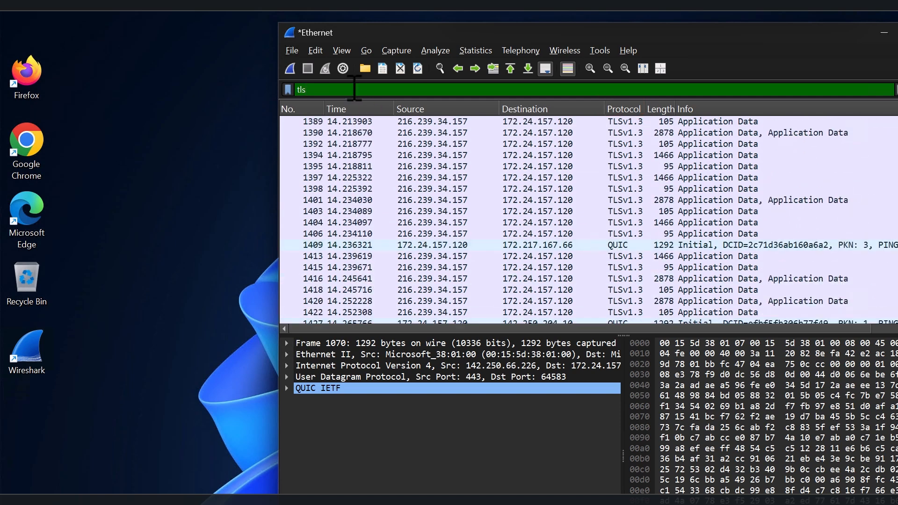
- Replace the display filter with ip.src== 172.24.157.120 and look through the packets sent from that source
{"action": "key", "text": "BackSpace"}
{"action": "key", "text": "BackSpace"}
{"action": "key", "text": "BackSpace"}
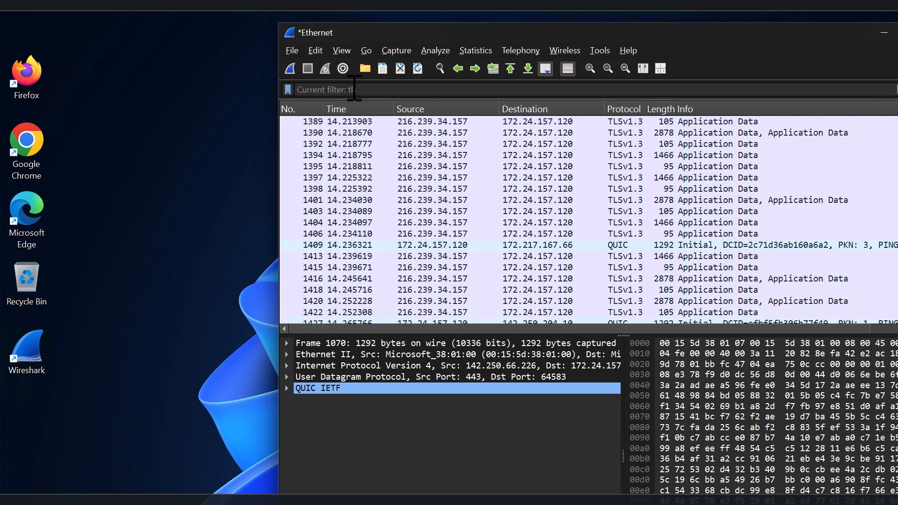
{"action": "type", "text": "ip"}
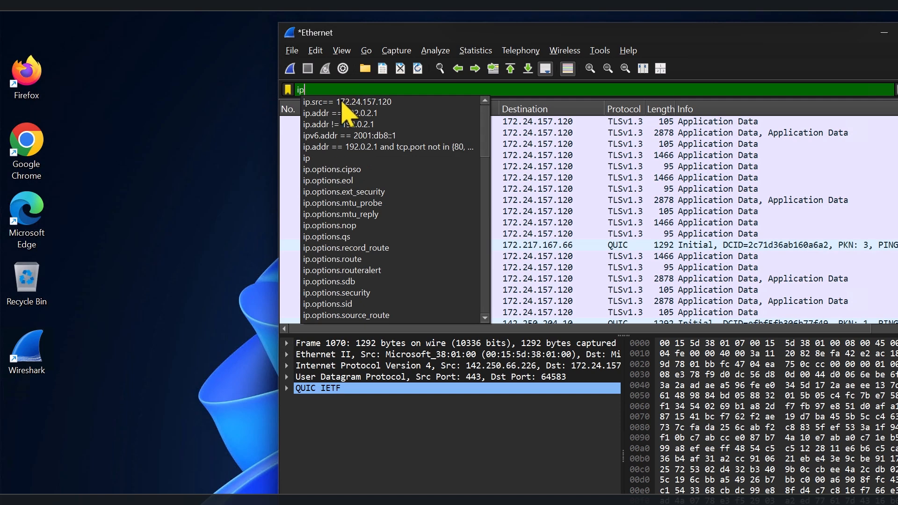
{"action": "left_click", "coordinate": [345, 102]}
{"action": "key", "text": "Return"}
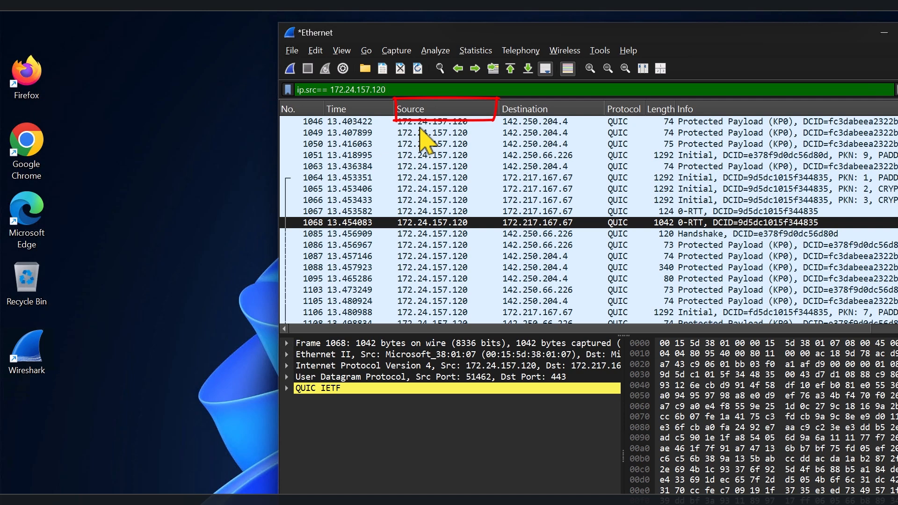
{"action": "scroll", "coordinate": [420, 140], "scroll_direction": "down", "scroll_amount": 10}
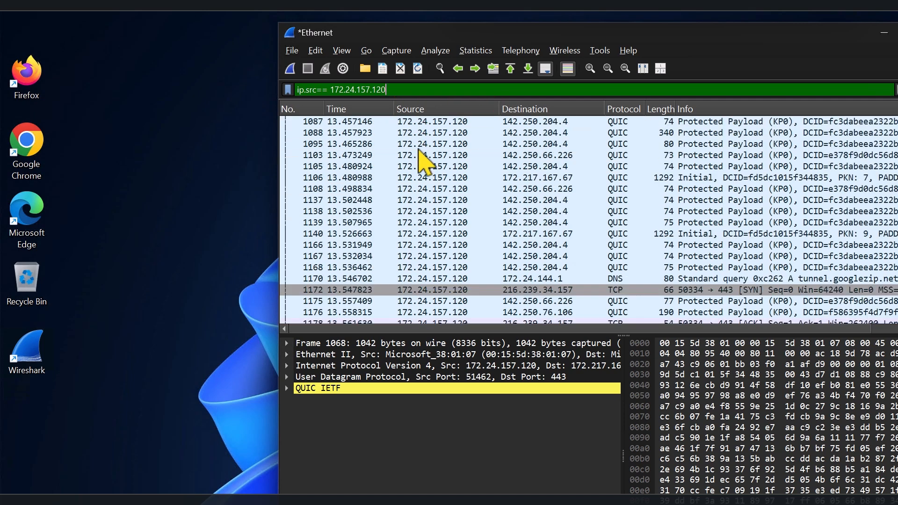
{"action": "scroll", "coordinate": [420, 159], "scroll_direction": "down", "scroll_amount": 2}
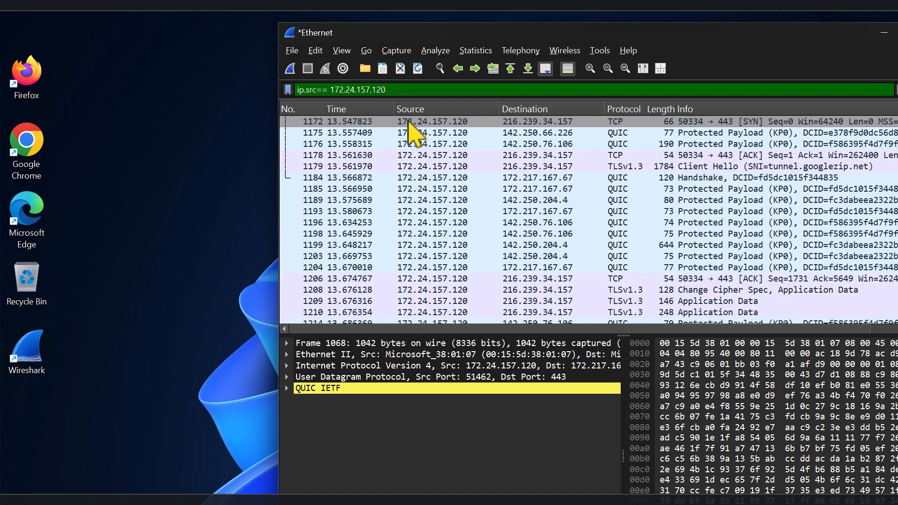
- Replace the source address filter with the display filter dns and apply it
{"action": "key", "text": "BackSpace"}
{"action": "key", "text": "BackSpace"}
{"action": "key", "text": "BackSpace"}
{"action": "key", "text": "BackSpace"}
{"action": "key", "text": "BackSpace"}
{"action": "key", "text": "BackSpace"}
{"action": "key", "text": "BackSpace"}
{"action": "key", "text": "BackSpace"}
{"action": "key", "text": "BackSpace"}
{"action": "key", "text": "BackSpace"}
{"action": "key", "text": "BackSpace"}
{"action": "key", "text": "BackSpace"}
{"action": "key", "text": "BackSpace"}
{"action": "key", "text": "BackSpace"}
{"action": "key", "text": "BackSpace"}
{"action": "key", "text": "BackSpace"}
{"action": "key", "text": "BackSpace"}
{"action": "key", "text": "BackSpace"}
{"action": "key", "text": "BackSpace"}
{"action": "key", "text": "BackSpace"}
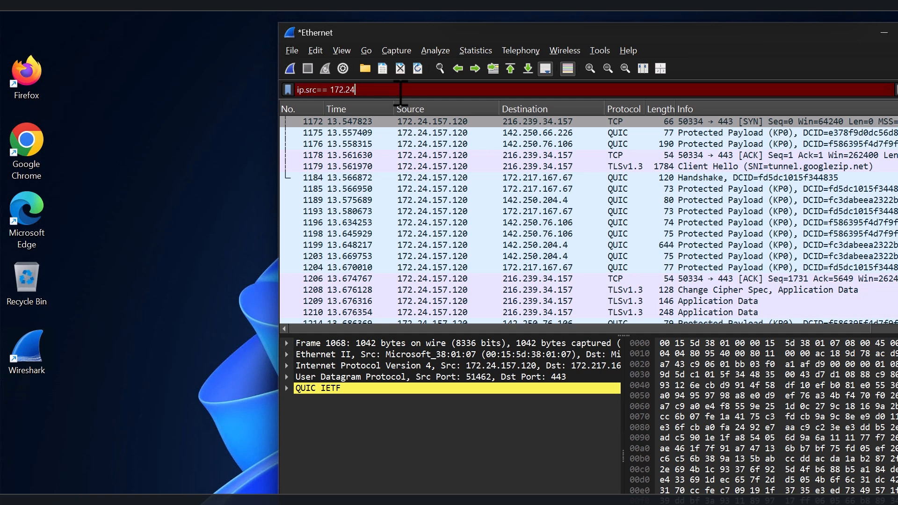
{"action": "type", "text": "dns"}
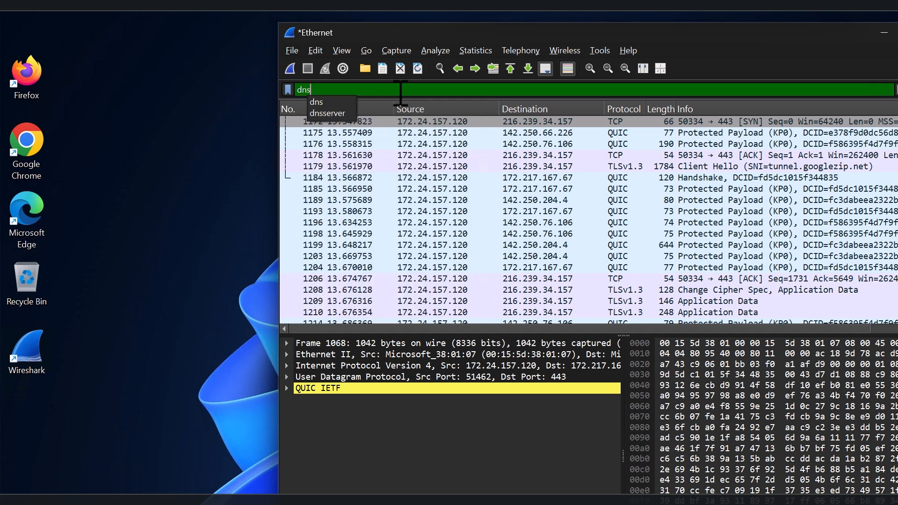
{"action": "left_click", "coordinate": [327, 103]}
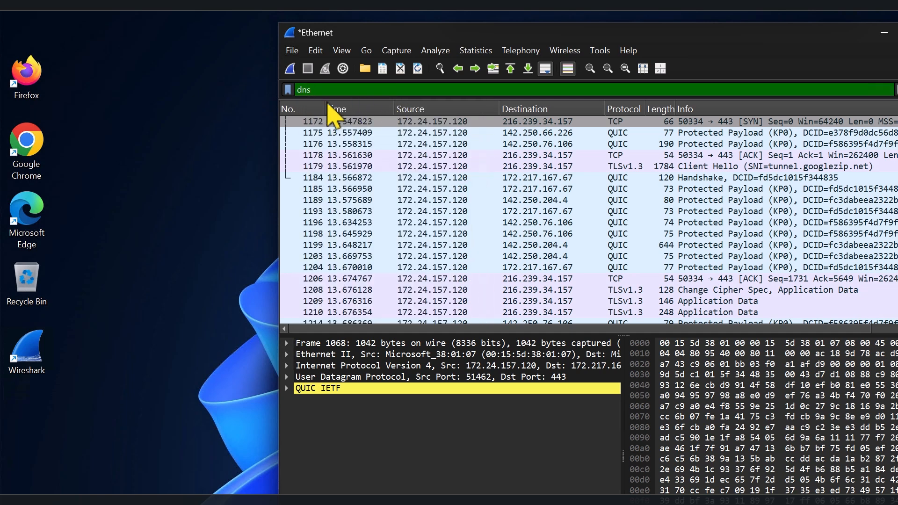
{"action": "key", "text": "Return"}
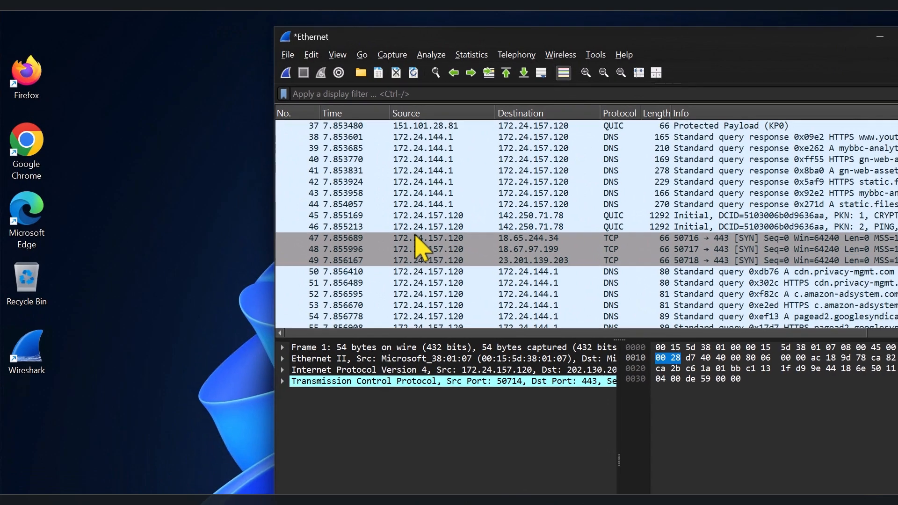
- Select TCP packet 47 and expand its Frame, Ethernet II and Internet Protocol Version 4 details for inspection
{"action": "left_click", "coordinate": [311, 181]}
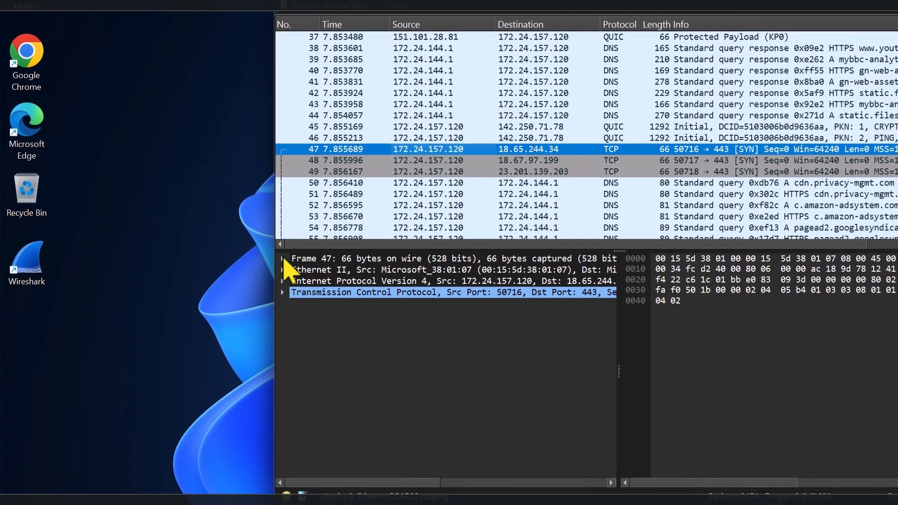
{"action": "left_click", "coordinate": [283, 347]}
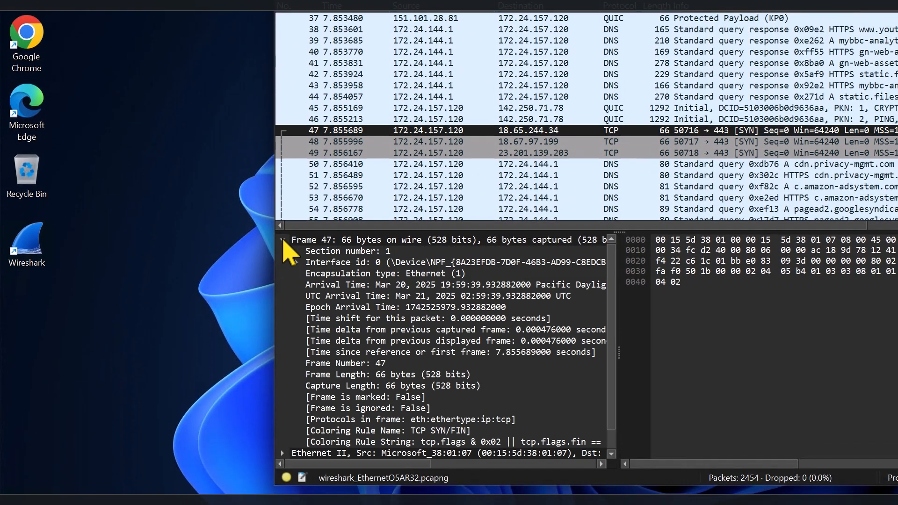
{"action": "scroll", "coordinate": [351, 316], "scroll_direction": "down", "scroll_amount": 1}
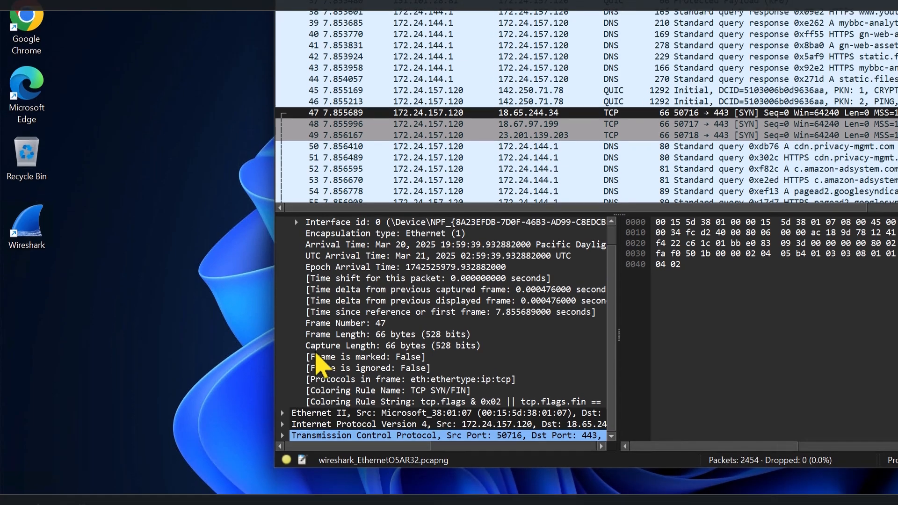
{"action": "left_click", "coordinate": [282, 431]}
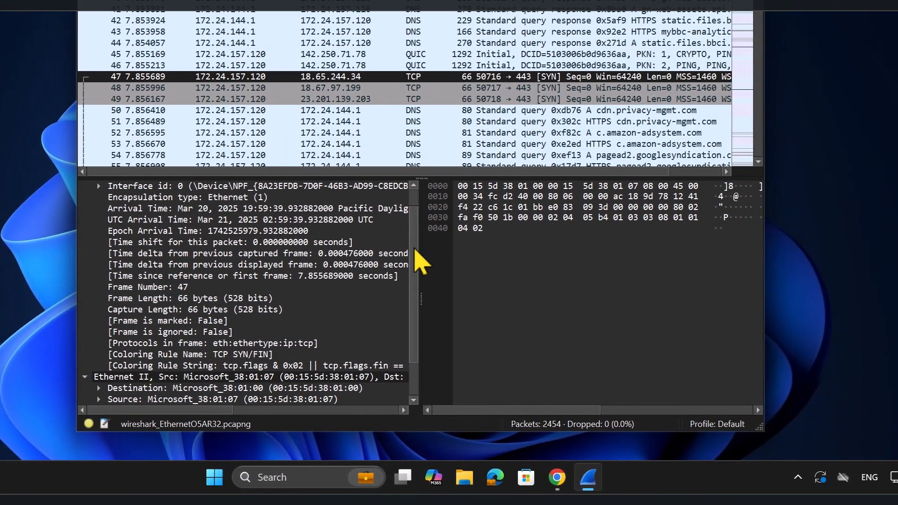
{"action": "scroll", "coordinate": [416, 251], "scroll_direction": "down", "scroll_amount": 2}
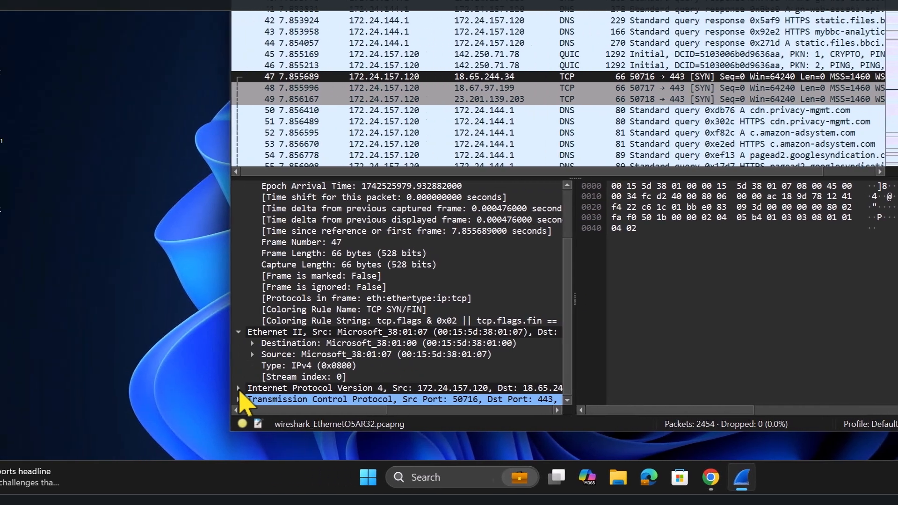
{"action": "left_click", "coordinate": [83, 388]}
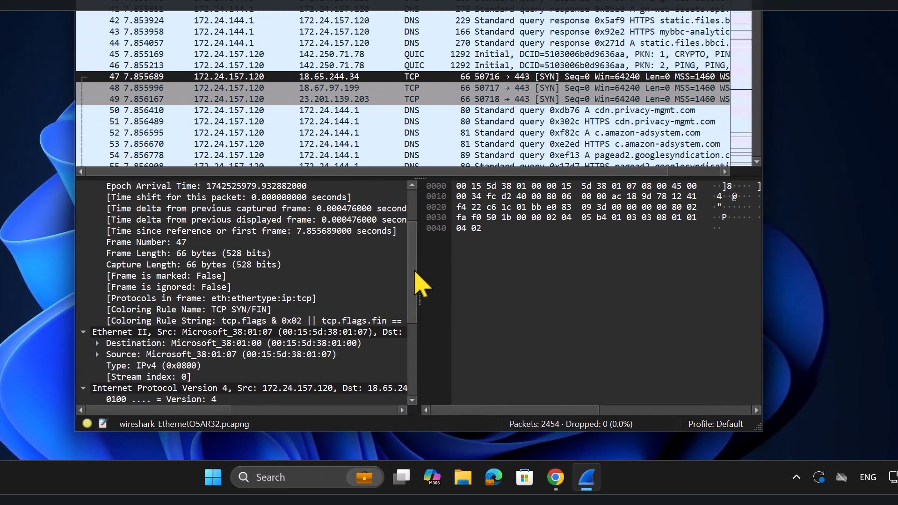
- Inspect packet 47's Internet Protocol Version 4 header, and expand its Transmission Control Protocol details to examine the source and destination ports
{"action": "left_click_drag", "start_coordinate": [500, 275], "coordinate": [501, 343]}
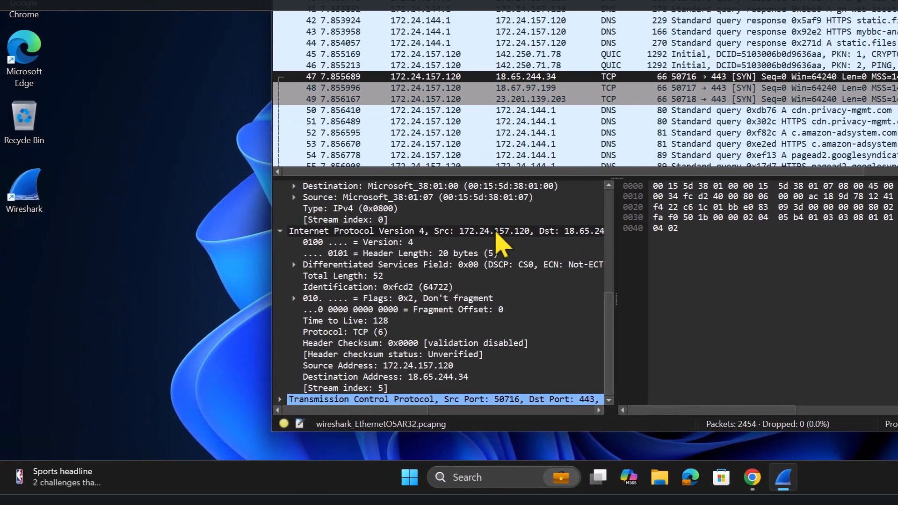
{"action": "left_click", "coordinate": [299, 231]}
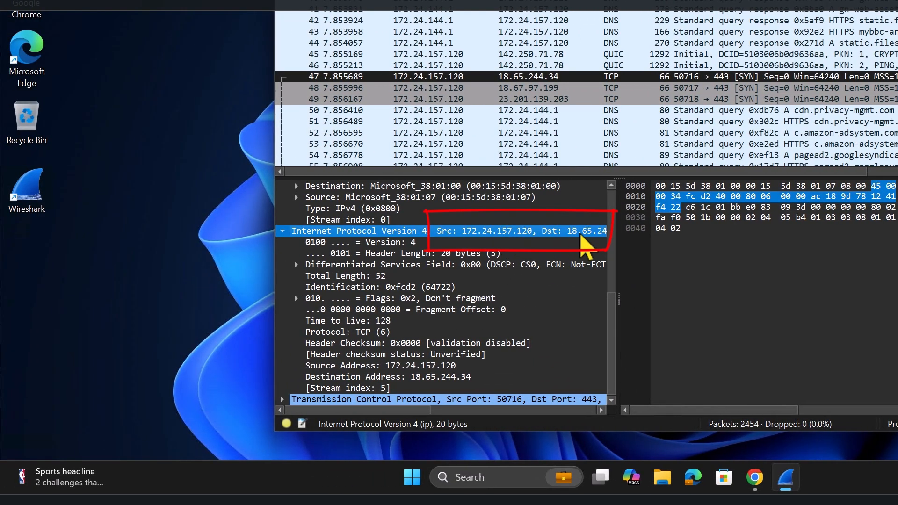
{"action": "left_click", "coordinate": [282, 399]}
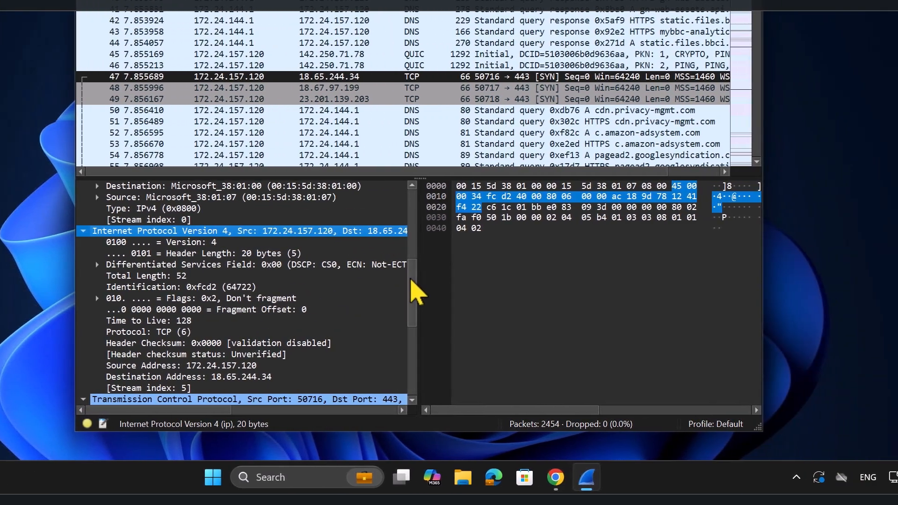
{"action": "left_click_drag", "start_coordinate": [570, 286], "coordinate": [566, 339]}
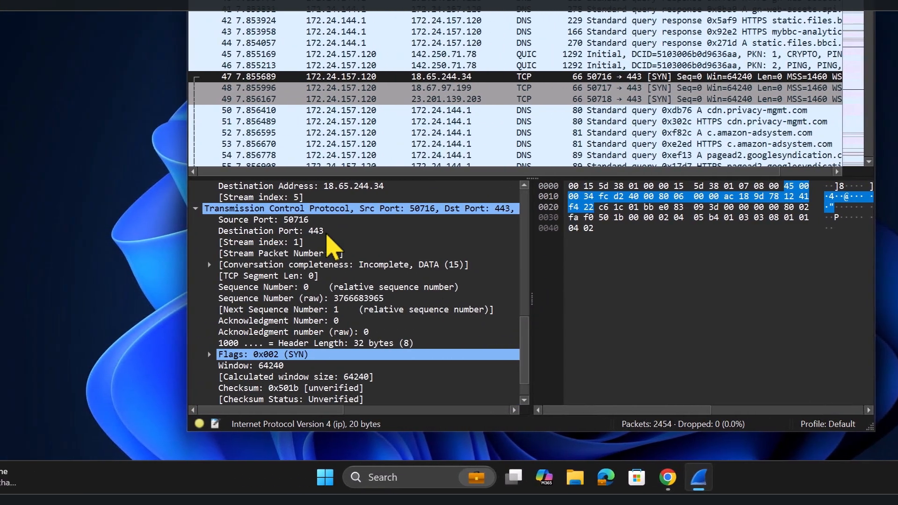
{"action": "left_click", "coordinate": [194, 219]}
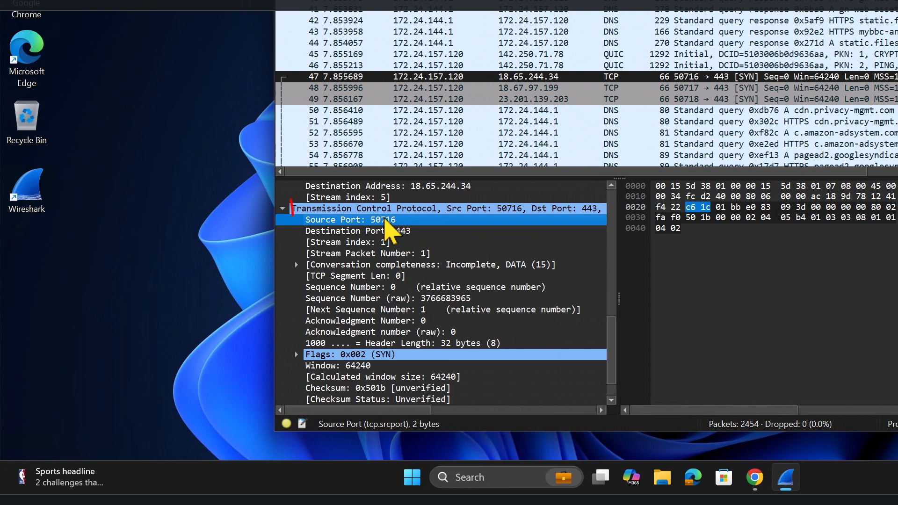
{"action": "left_click", "coordinate": [409, 232]}
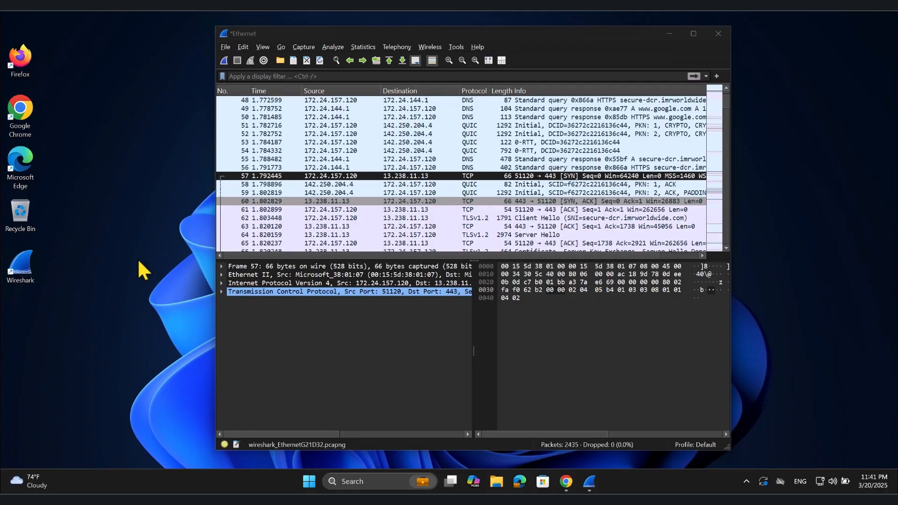
- Select the SYN, ACK packet 60 from 13.238.11.13 and follow its TCP stream
{"action": "left_click", "coordinate": [326, 201]}
{"action": "right_click", "coordinate": [324, 199]}
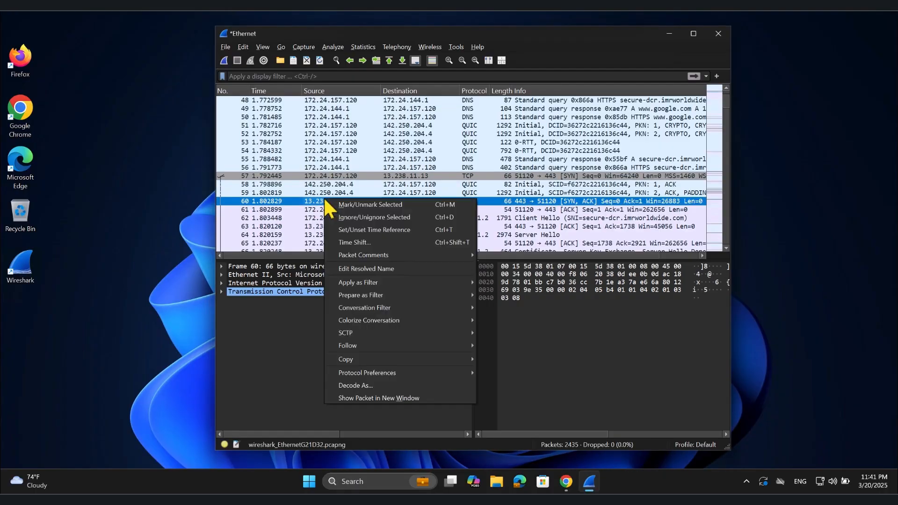
{"action": "key", "text": "Down"}
{"action": "key", "text": "Down"}
{"action": "key", "text": "Down"}
{"action": "key", "text": "Down"}
{"action": "key", "text": "Down"}
{"action": "key", "text": "Down"}
{"action": "key", "text": "Down"}
{"action": "key", "text": "Down"}
{"action": "key", "text": "Down"}
{"action": "key", "text": "Down"}
{"action": "key", "text": "Down"}
{"action": "key", "text": "Down"}
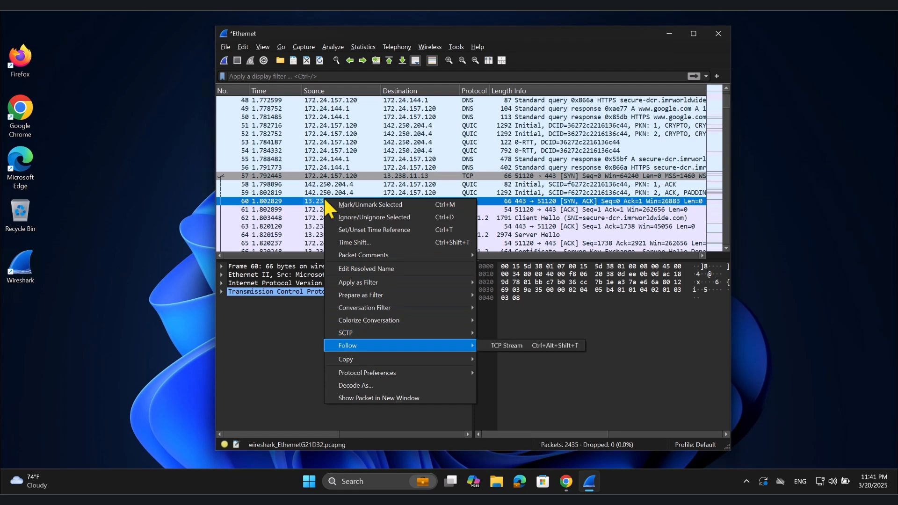
{"action": "left_click", "coordinate": [493, 345]}
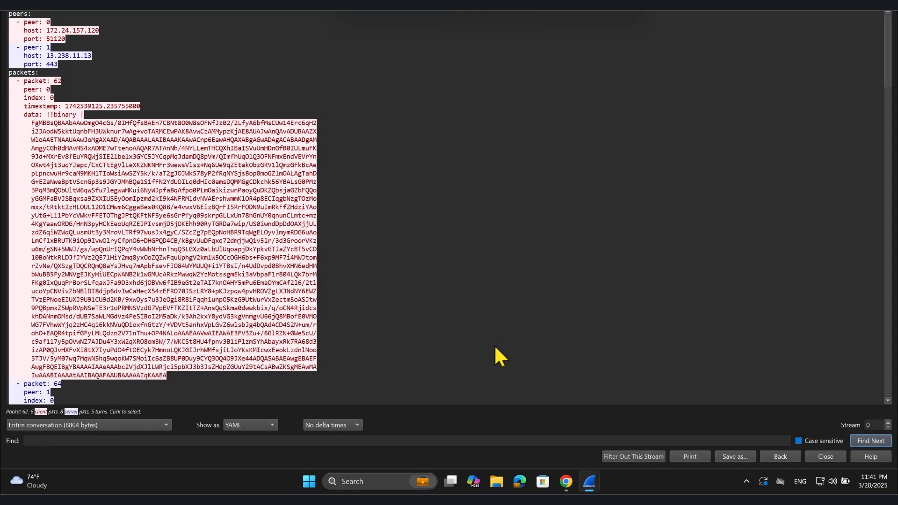
- Show the stream data as Raw, return it to YAML, and examine the host and port details of both peers
{"action": "left_click", "coordinate": [273, 426]}
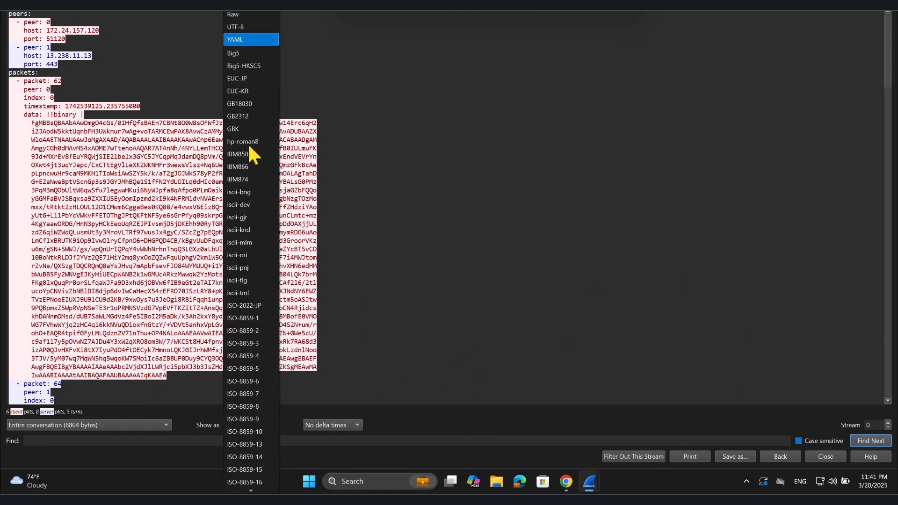
{"action": "left_click", "coordinate": [237, 16]}
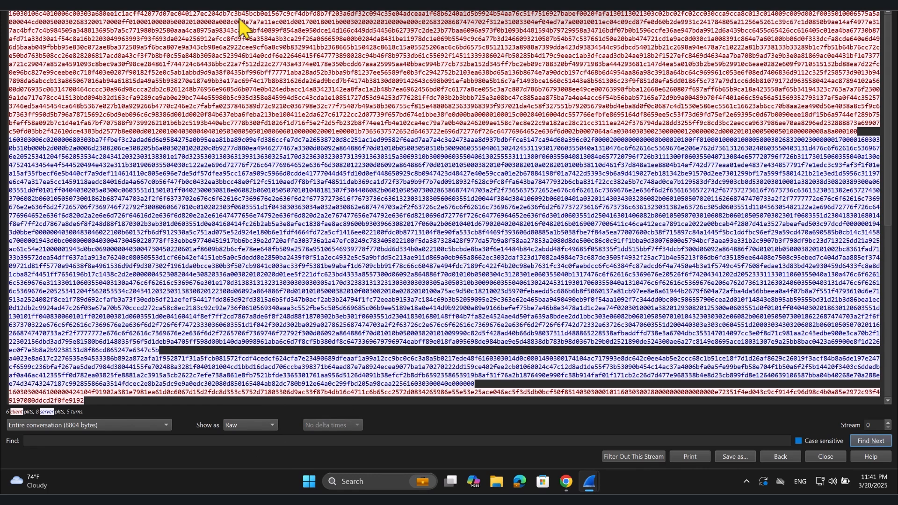
{"action": "left_click", "coordinate": [255, 425]}
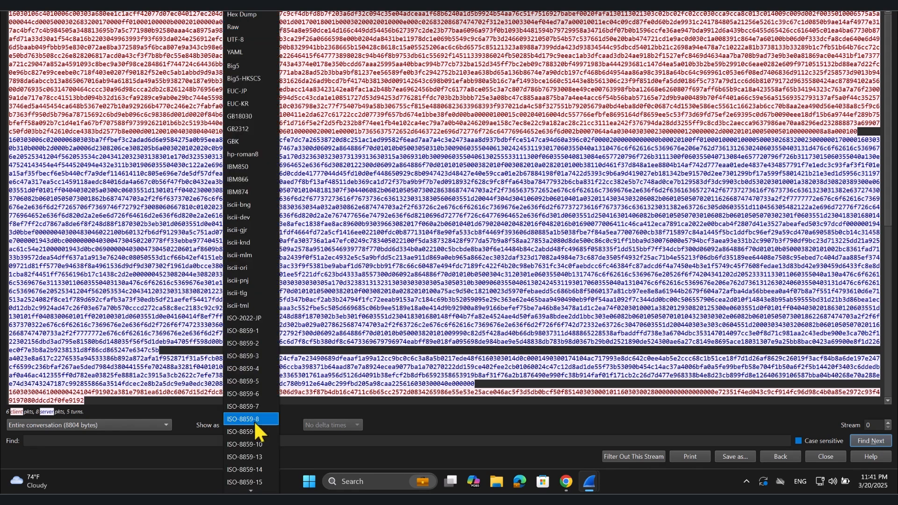
{"action": "left_click", "coordinate": [249, 51]}
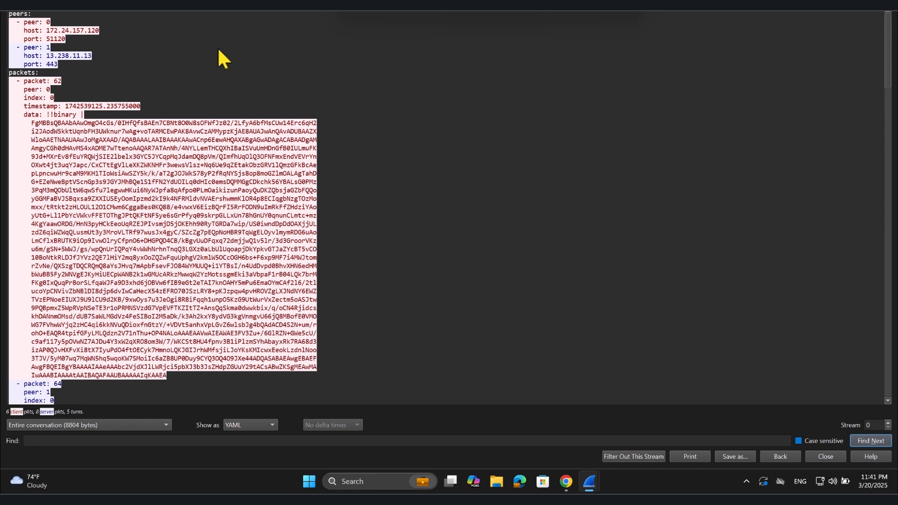
{"action": "left_click_drag", "start_coordinate": [24, 14], "coordinate": [55, 64]}
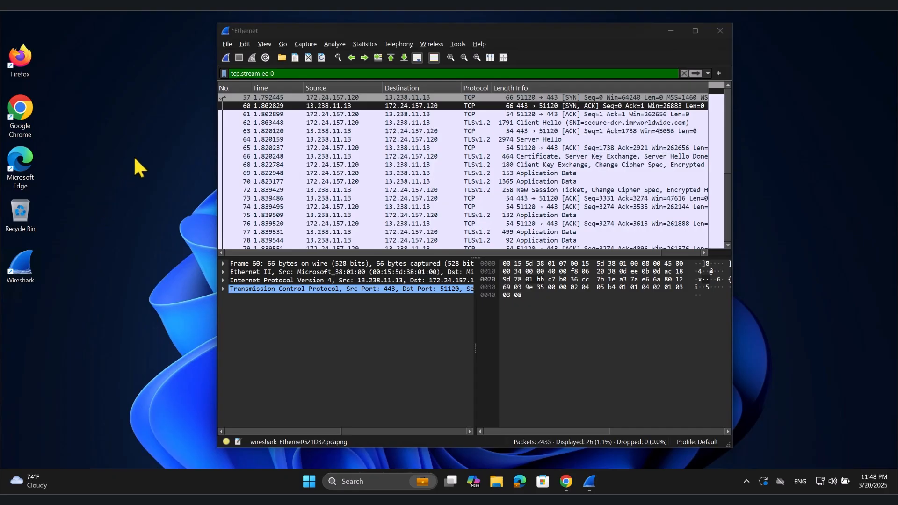
- Save the capture in the Documents folder as packetscapture-1 in Wireshark pcapng format
{"action": "left_click", "coordinate": [226, 44]}
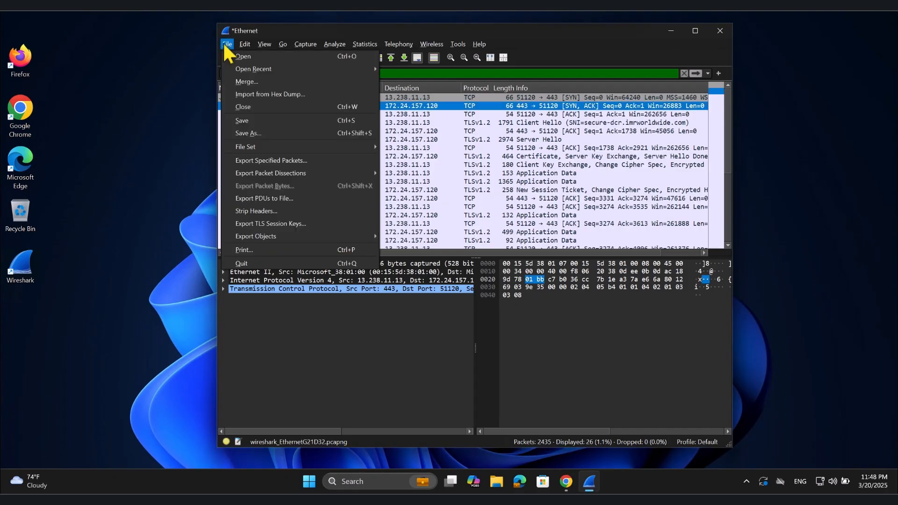
{"action": "left_click", "coordinate": [248, 133]}
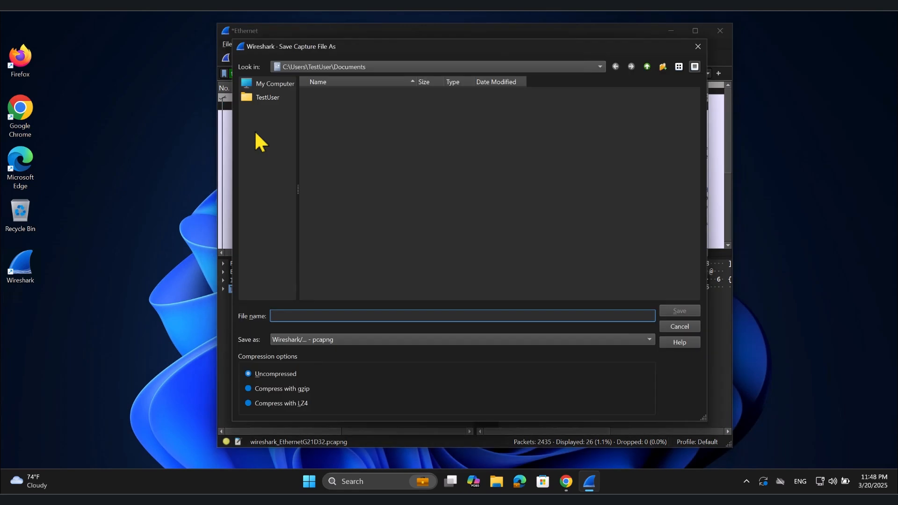
{"action": "left_click", "coordinate": [397, 339]}
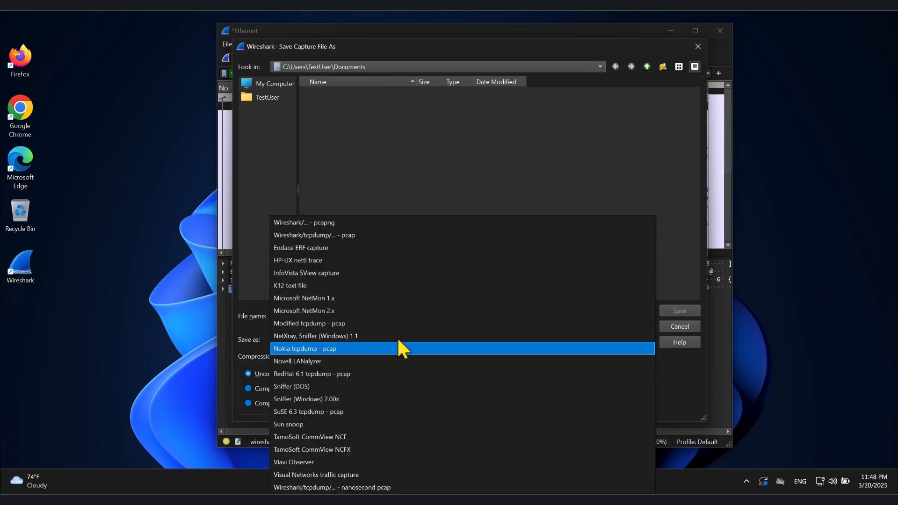
{"action": "left_click", "coordinate": [311, 222]}
{"action": "left_click", "coordinate": [309, 316]}
{"action": "type", "text": "packetsca"}
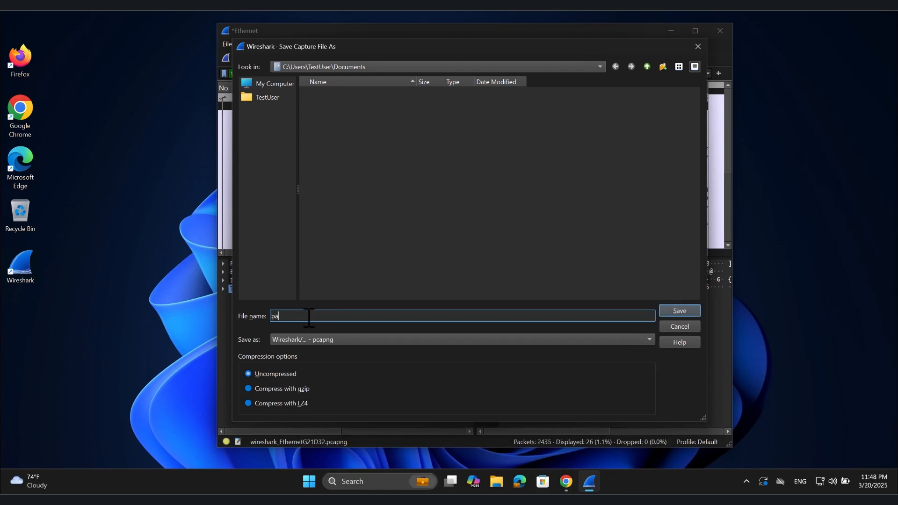
{"action": "type", "text": "pture-1"}
{"action": "left_click", "coordinate": [671, 309]}
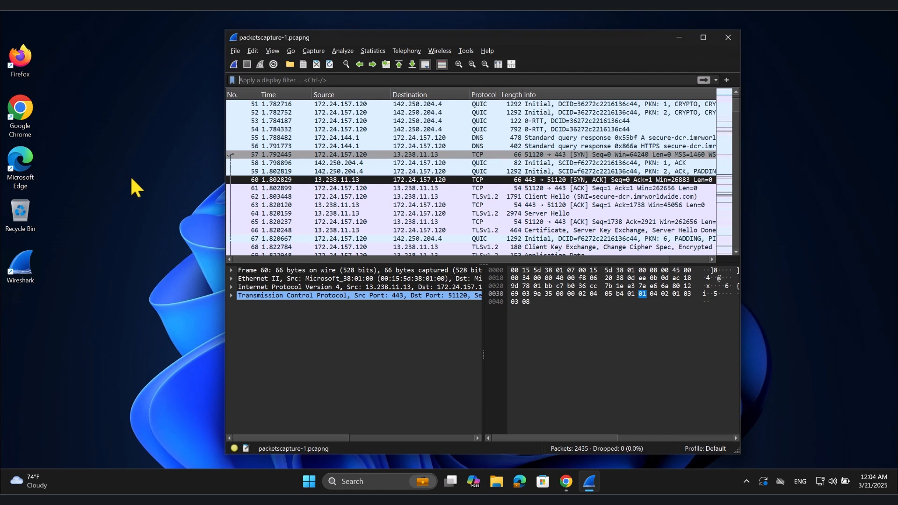
- Examine the capture's Protocol Hierarchy statistics for Domain Name System, User Datagram Protocol and Transport Layer Security, and close them
{"action": "left_click", "coordinate": [369, 51]}
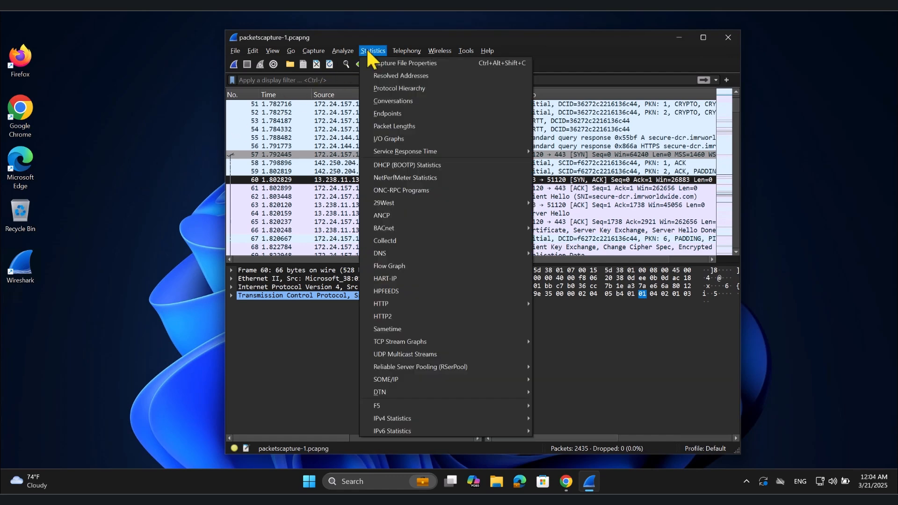
{"action": "left_click", "coordinate": [406, 89]}
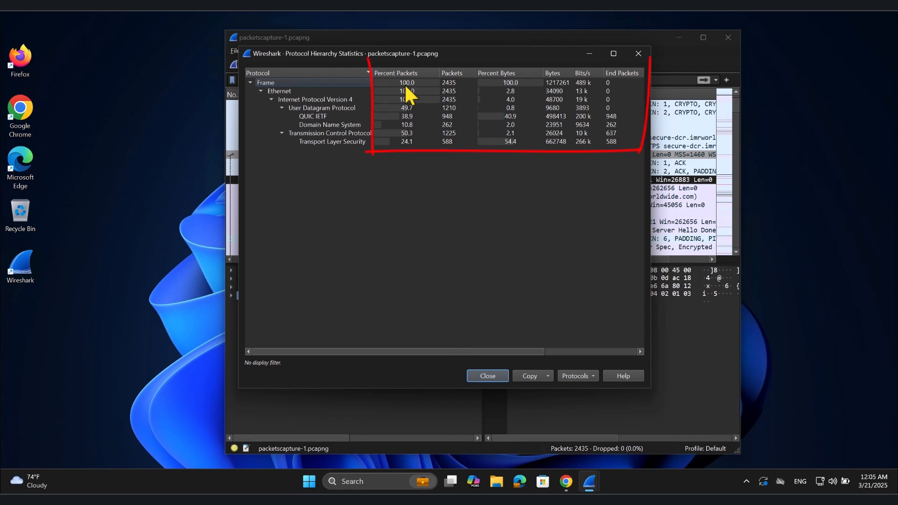
{"action": "left_click", "coordinate": [356, 125]}
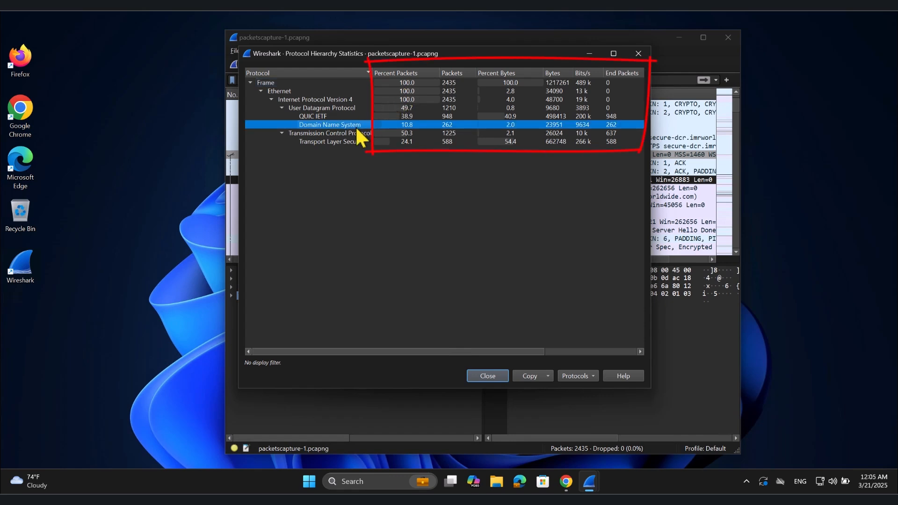
{"action": "left_click", "coordinate": [344, 108]}
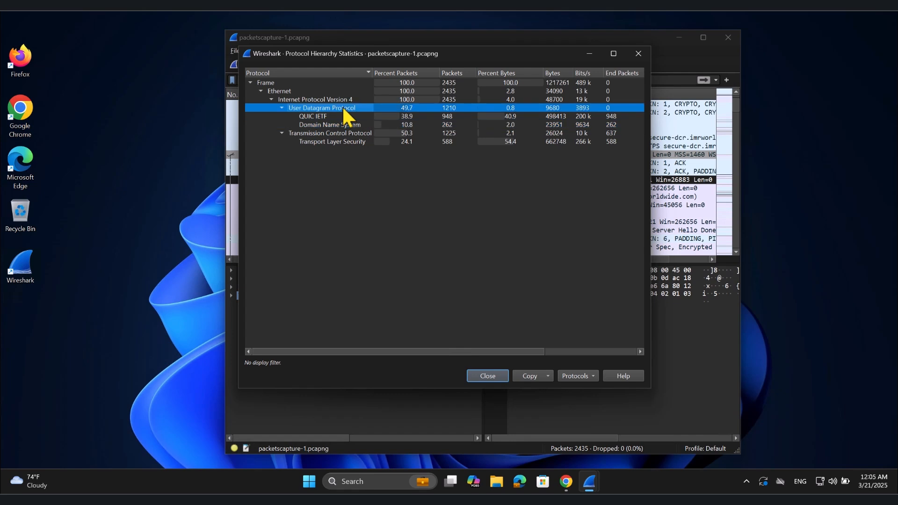
{"action": "left_click", "coordinate": [348, 142]}
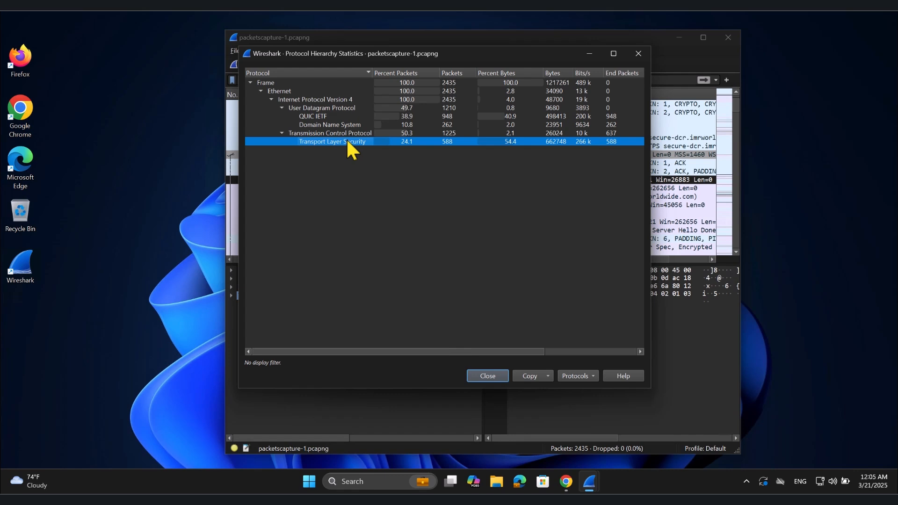
{"action": "left_click", "coordinate": [491, 379]}
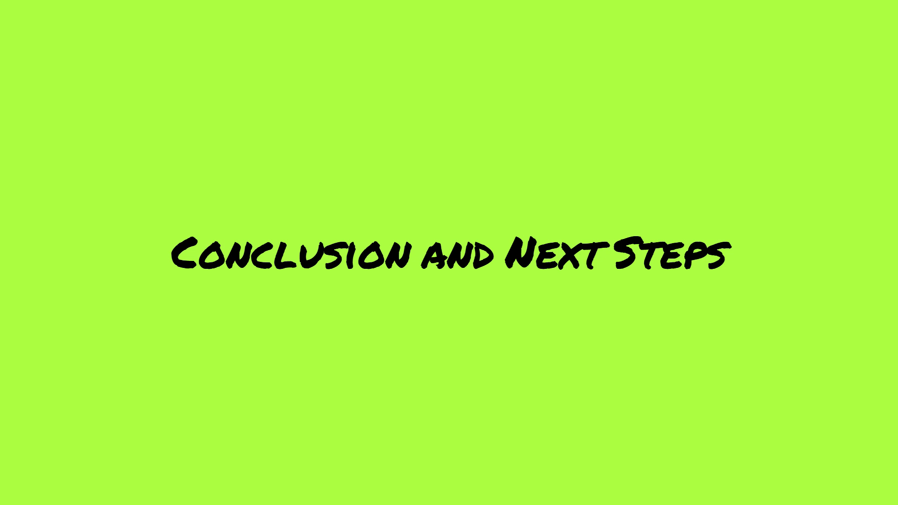